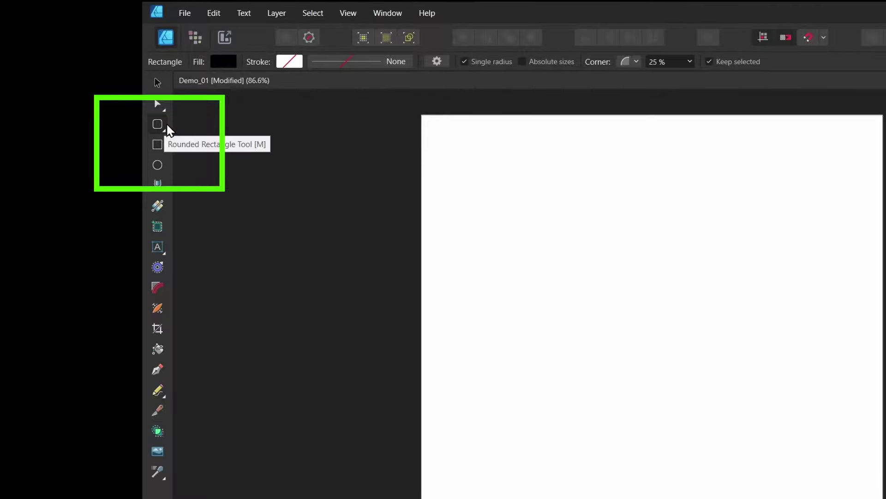
- Draw a large QR code across the Demo_01 page and colour it solid black
click(163, 125)
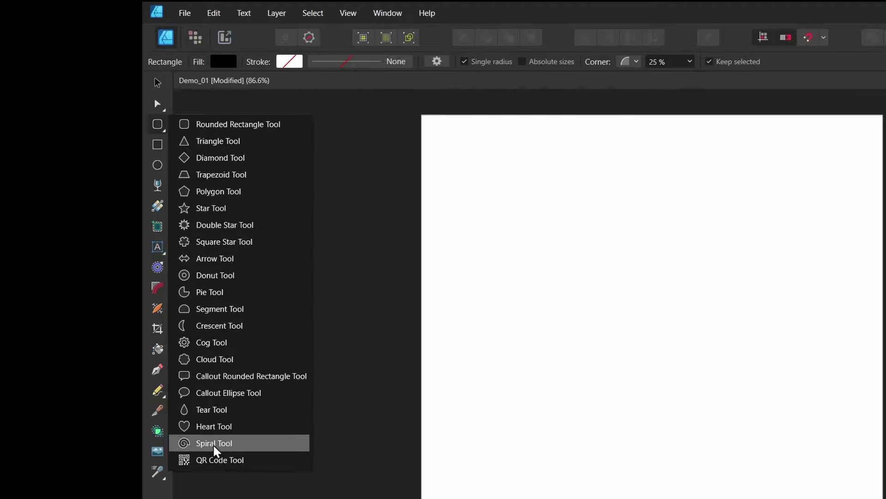
click(218, 460)
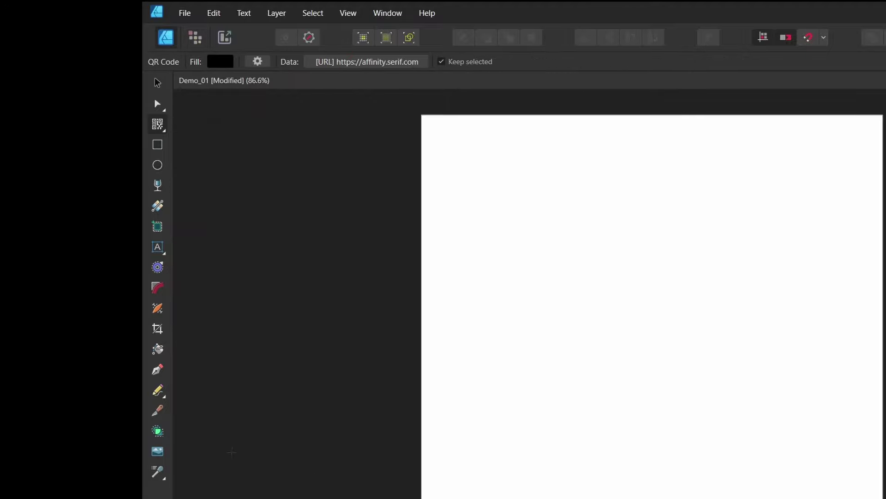
drag(293, 136, 612, 401)
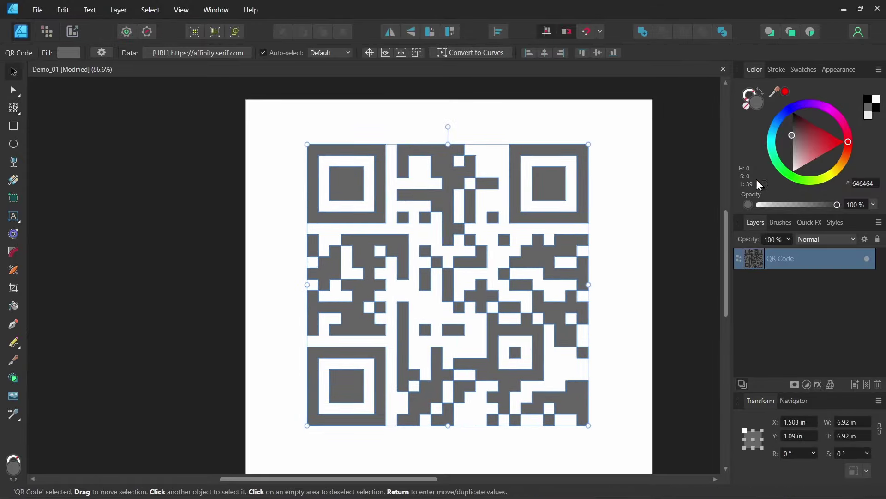
drag(799, 147, 826, 106)
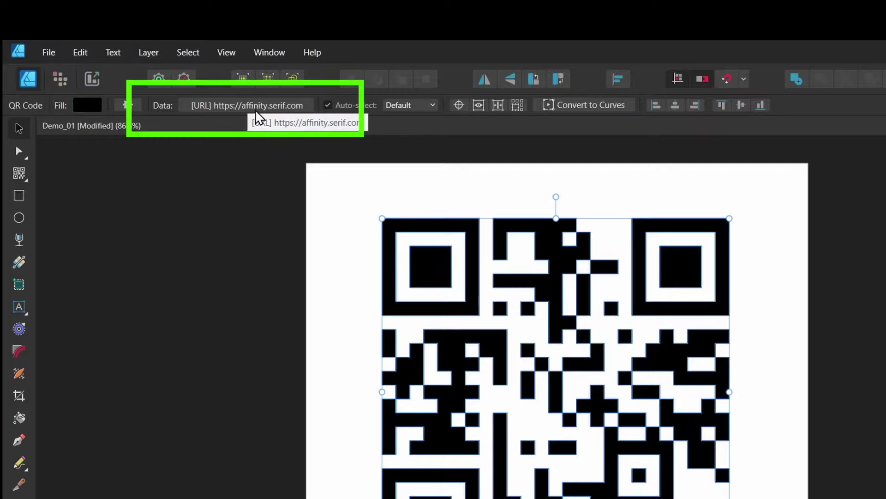
- Set the QR code's URL data to wikipedia.org and test that it opens Wikipedia
click(227, 109)
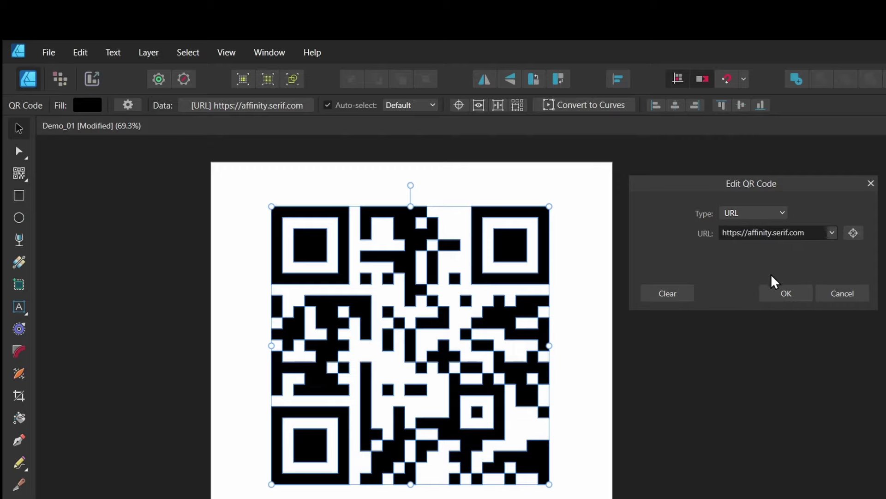
click(785, 217)
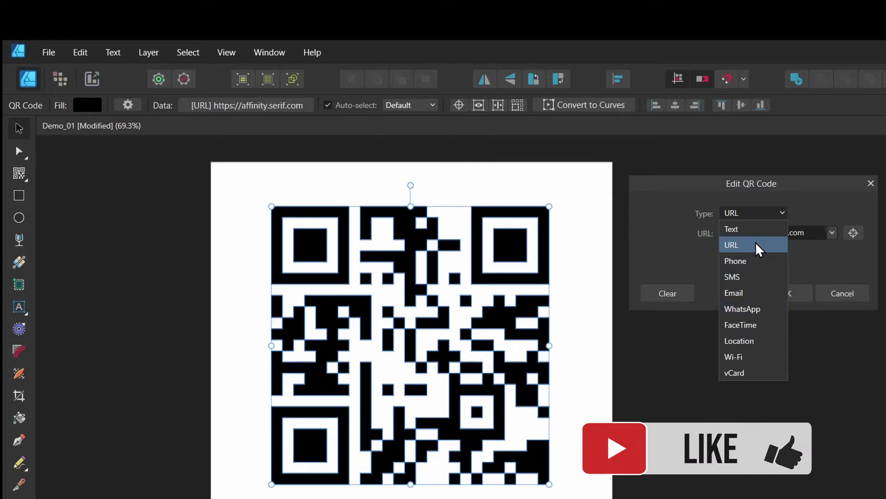
click(816, 222)
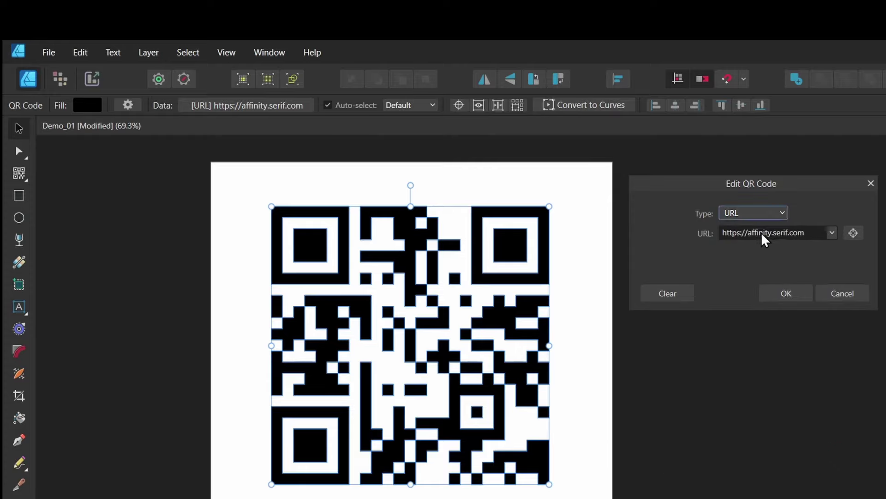
double_click(792, 234)
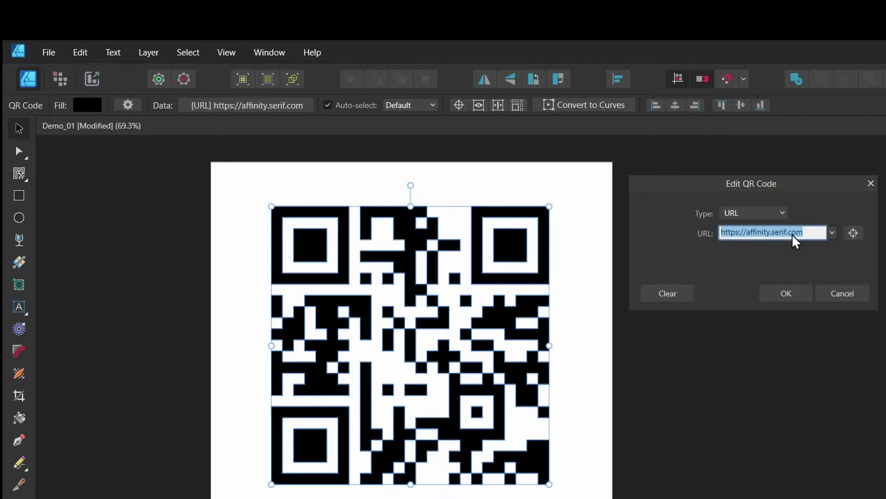
text(abcde)
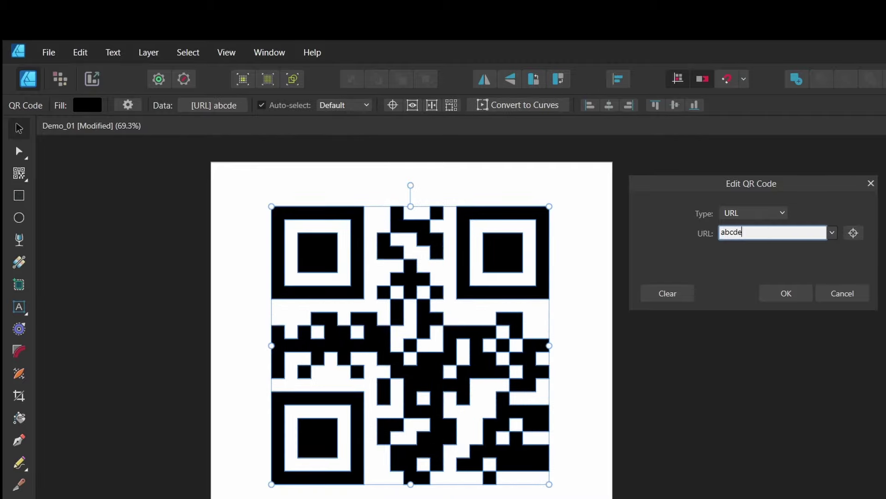
text(sghjk)
double_click(749, 234)
key(BackSpace)
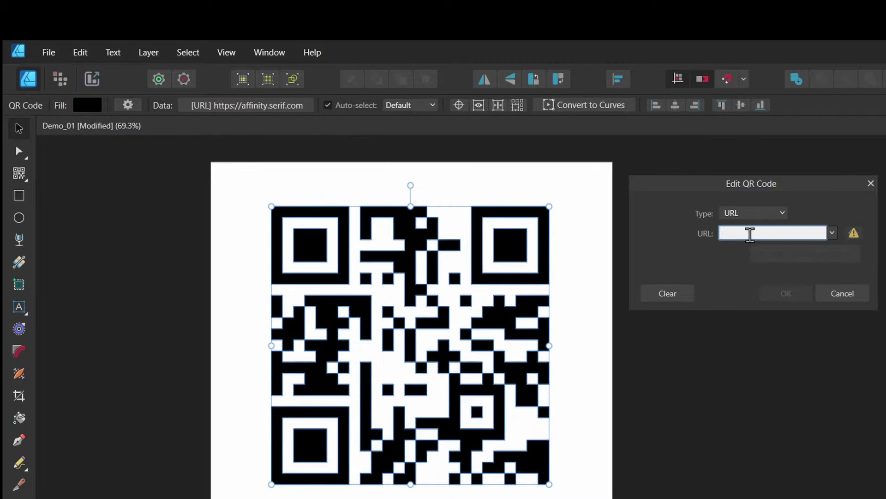
text(wikipedia.org)
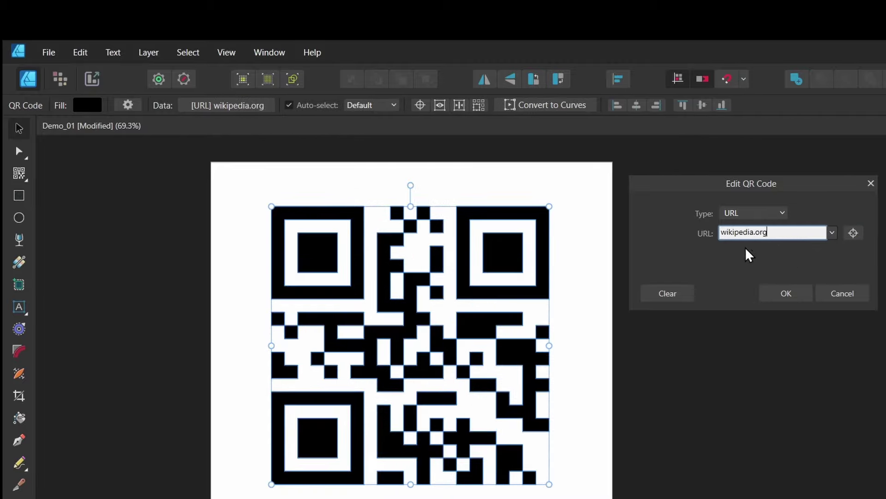
click(854, 237)
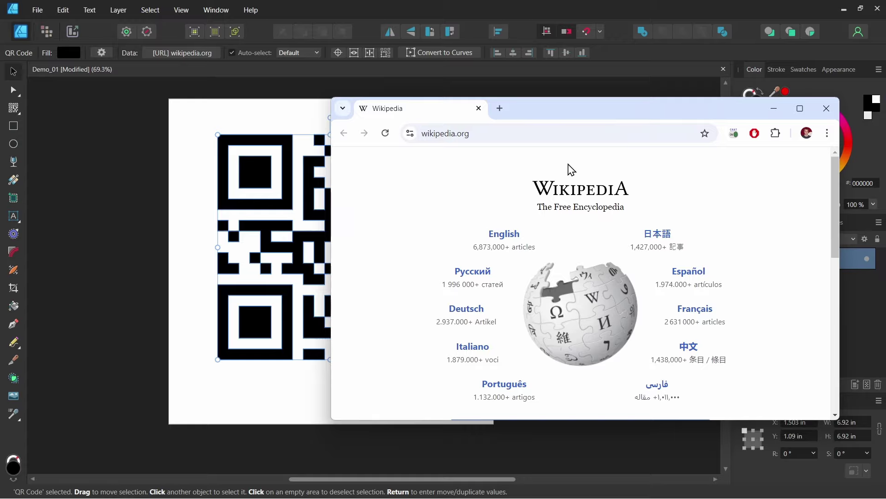
click(479, 109)
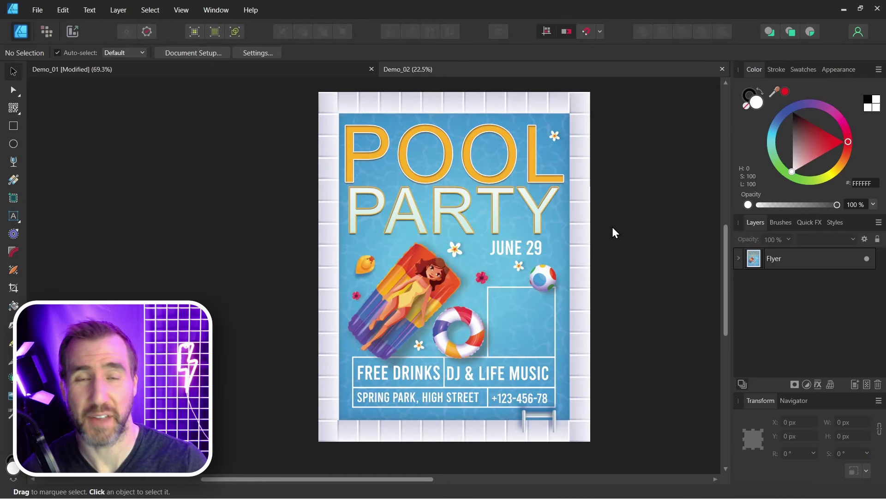
- Add a QR code linking to myevent123.com in the flyer's empty box, then deselect it
click(13, 108)
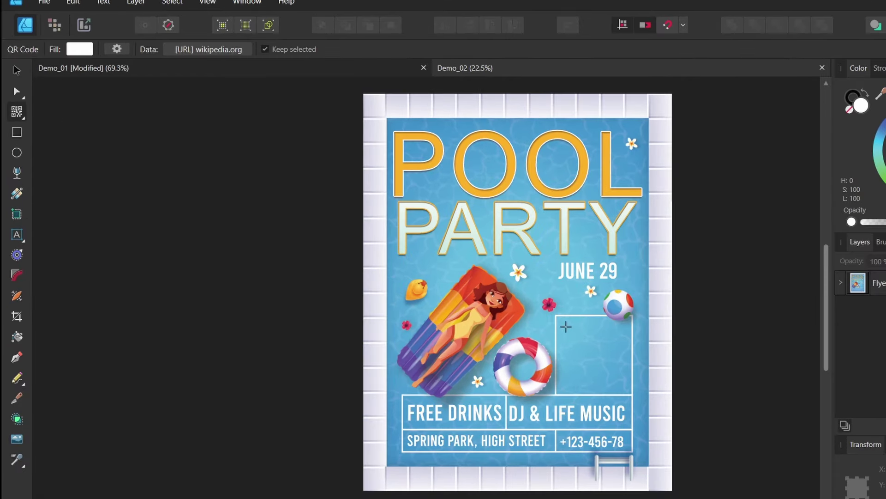
drag(560, 320, 628, 390)
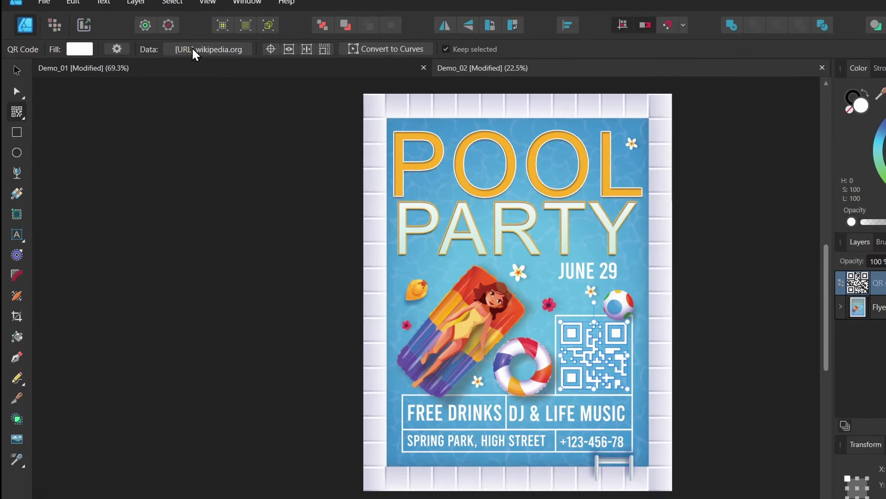
click(207, 48)
text(myev)
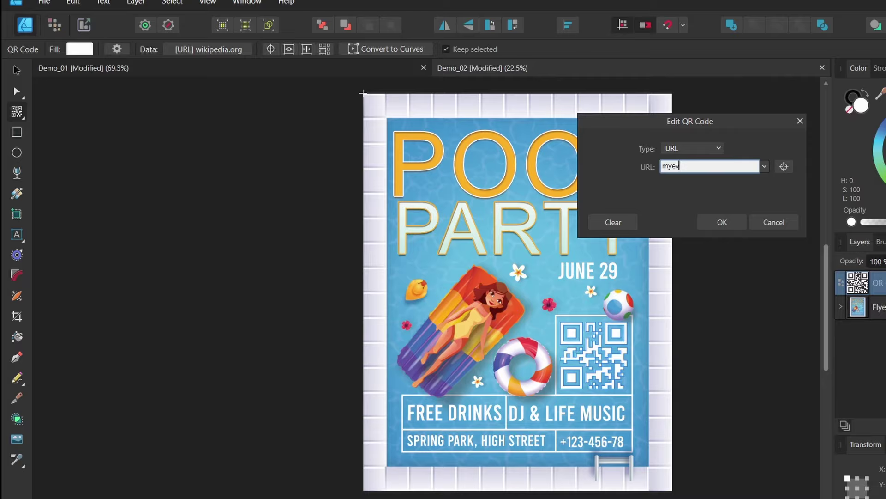
text(ent123.com)
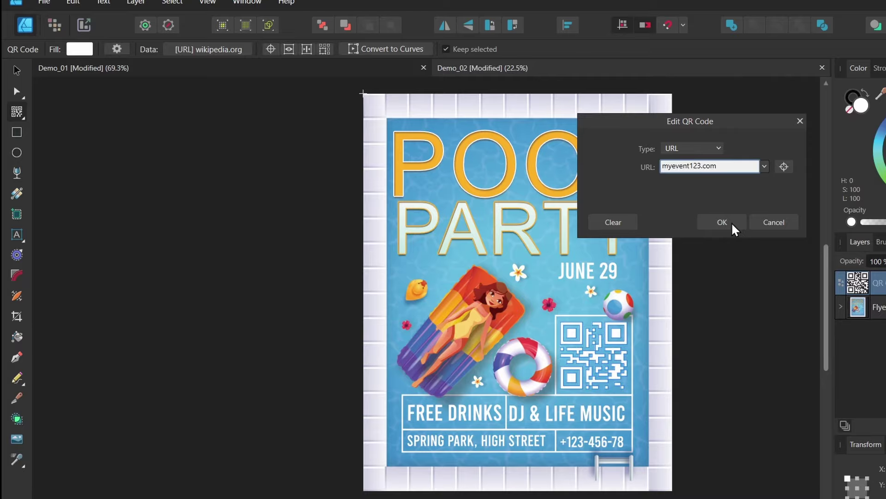
click(731, 221)
click(19, 71)
click(694, 378)
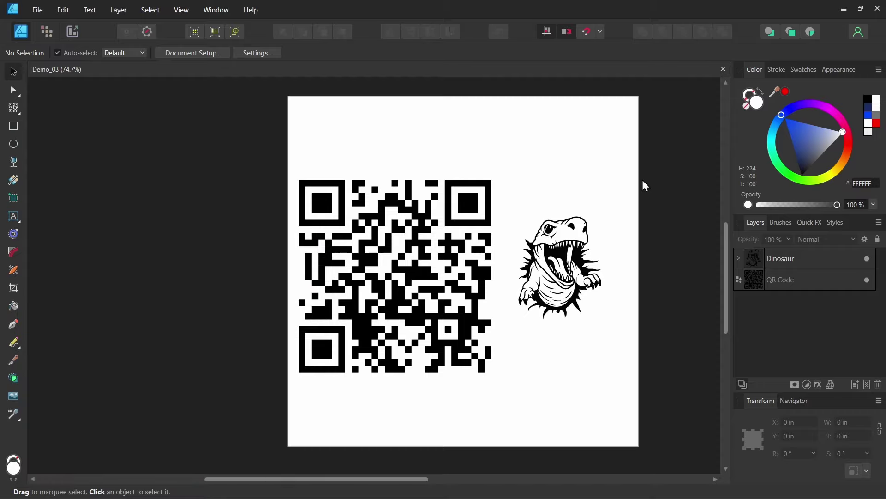
- Undo the last two changes and draw a rectangle behind the dinosaur
key(ctrl+z)
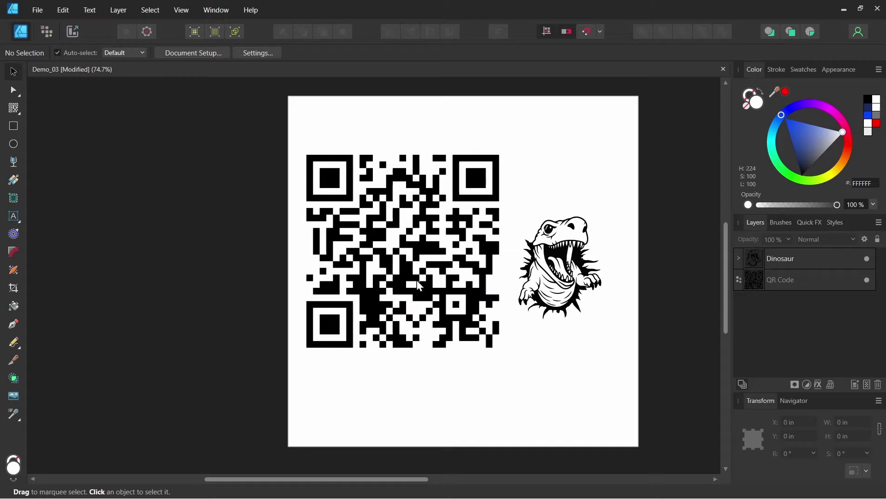
key(ctrl+z)
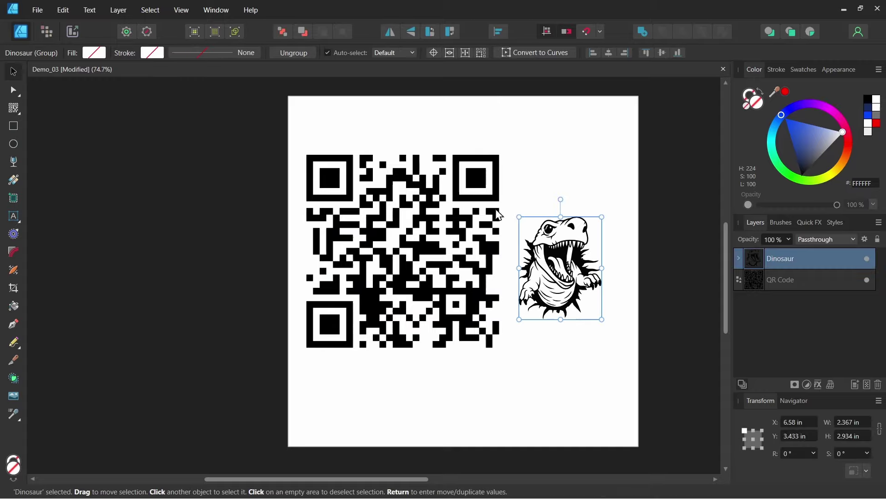
key(m)
drag(618, 209, 554, 338)
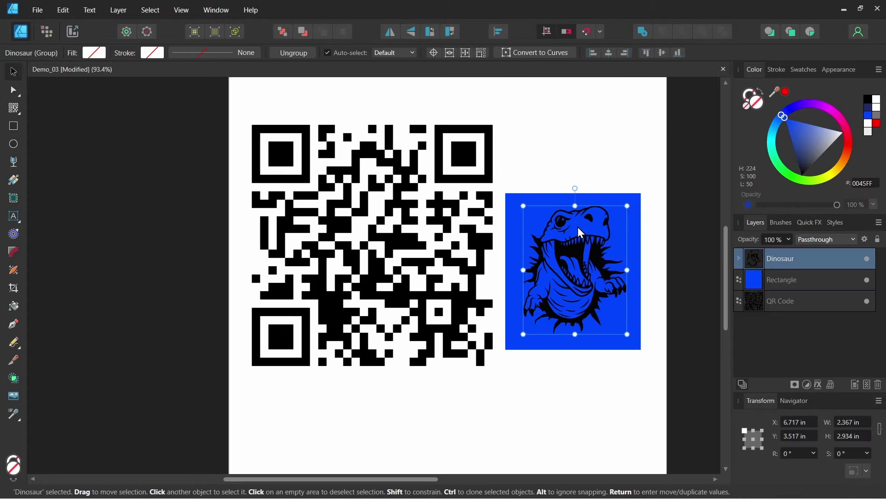
- Move the dinosaur and box onto the QR code's centre at half size, and fill the box white
shift+click(616, 231)
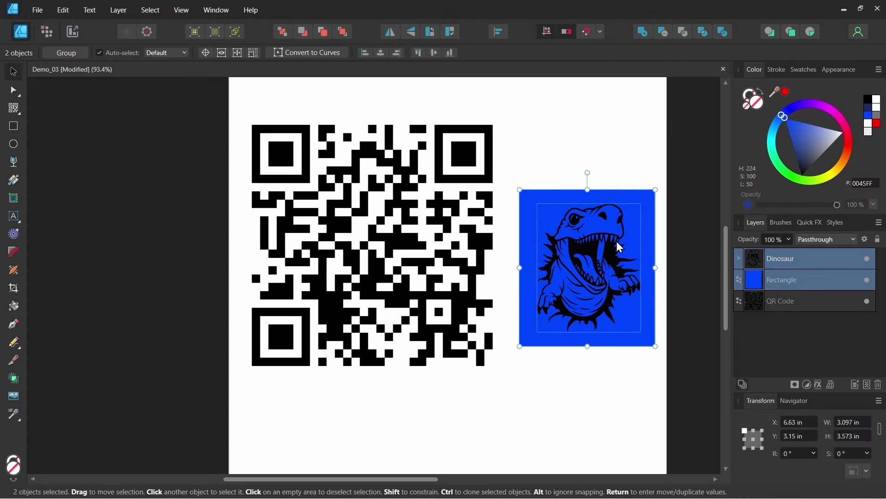
drag(617, 231, 423, 205)
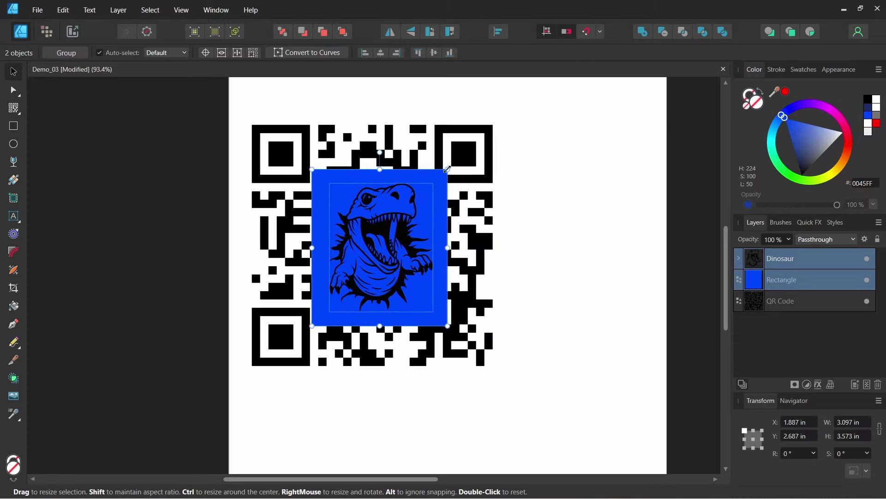
drag(448, 325, 383, 251)
drag(353, 196, 379, 235)
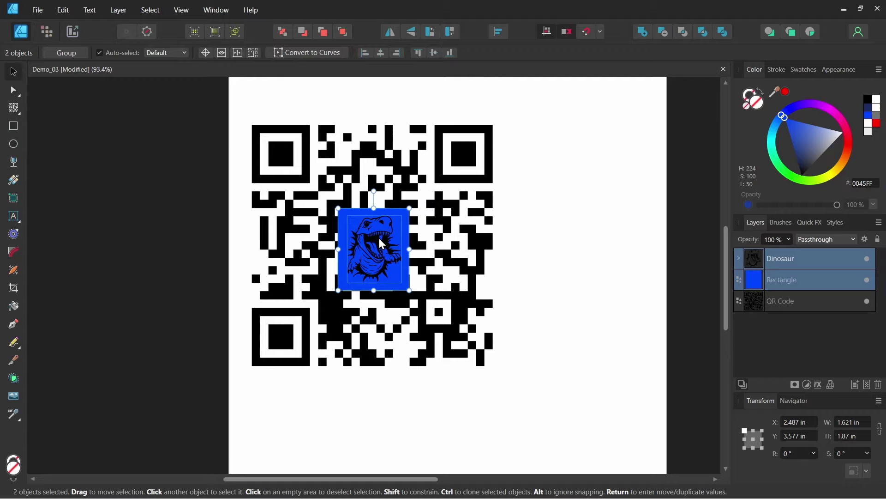
click(378, 238)
drag(786, 119, 872, 161)
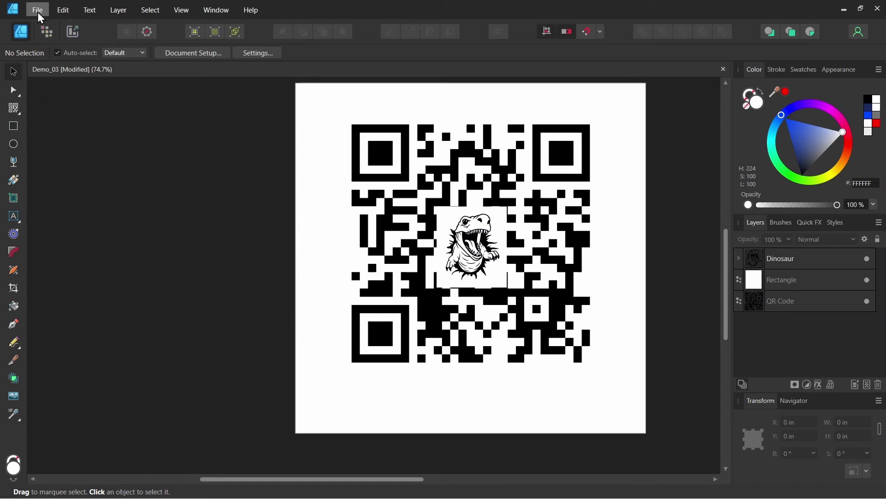
- Export the design as a PNG named QR_Code_01.png
click(37, 11)
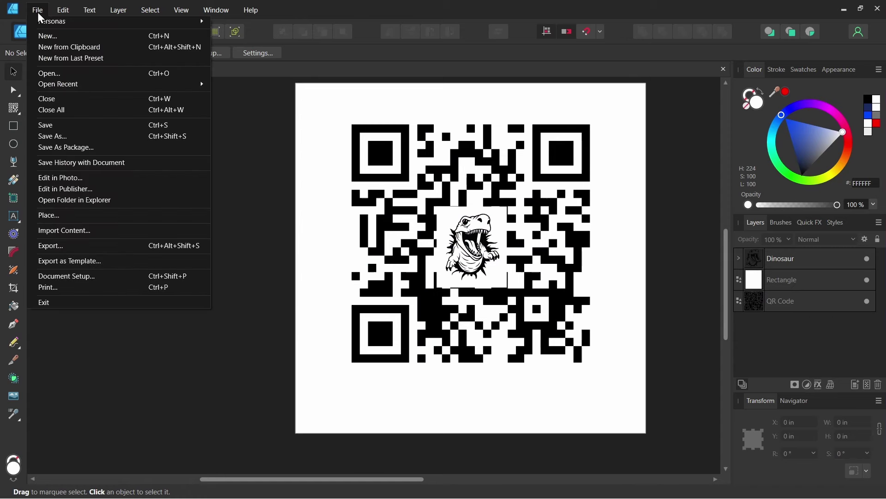
click(88, 246)
click(686, 428)
text(S)
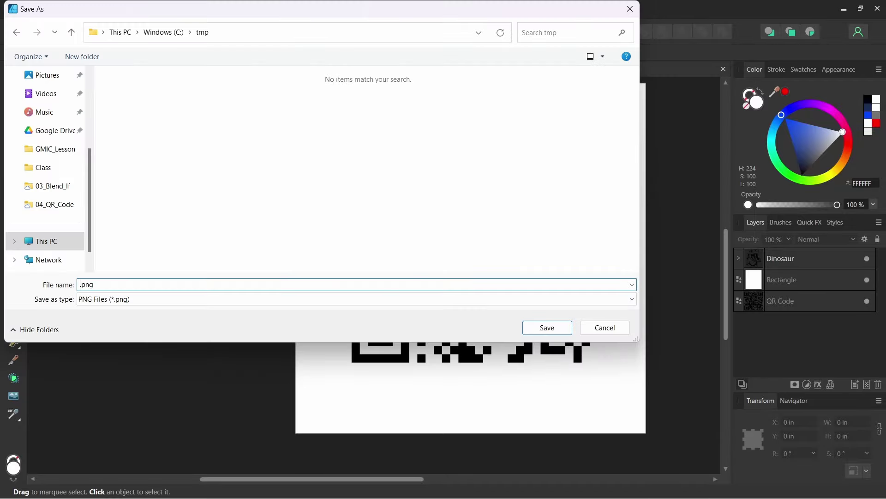
text(R_Code_01)
click(547, 327)
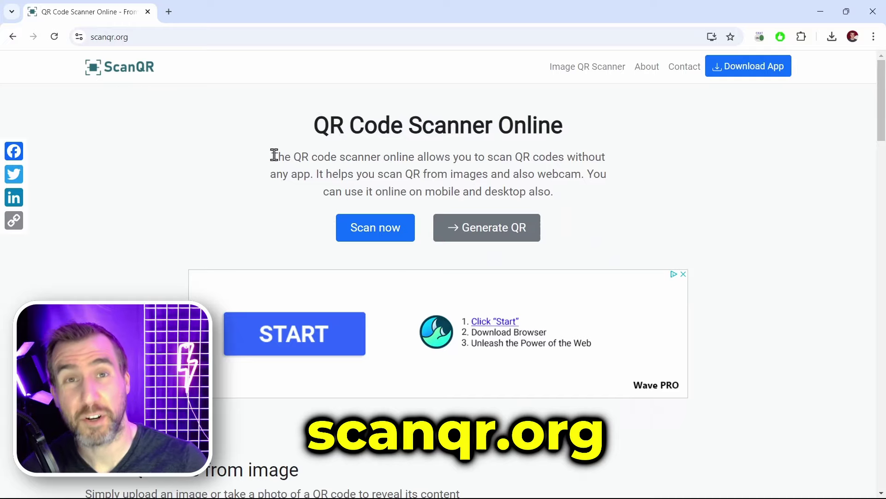
- Upload QR_Code_01.png to ScanQR and select its 'No QR code found' result
scroll(340, 202, down, 8)
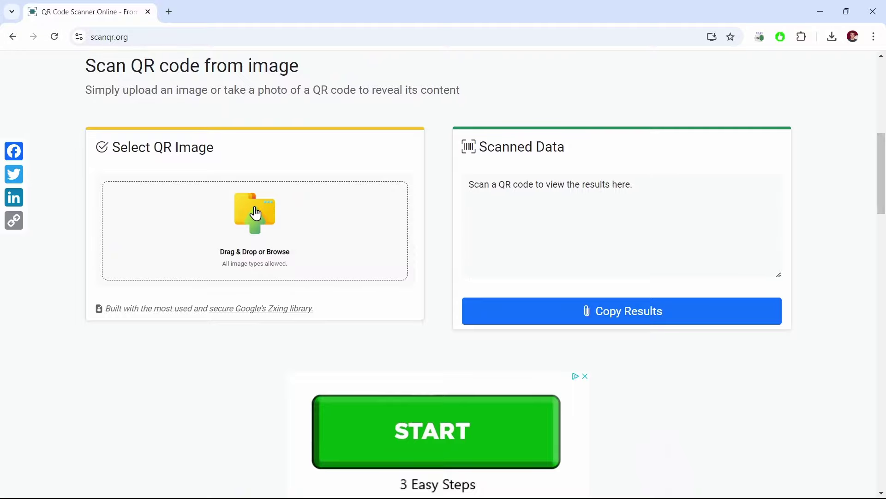
click(256, 214)
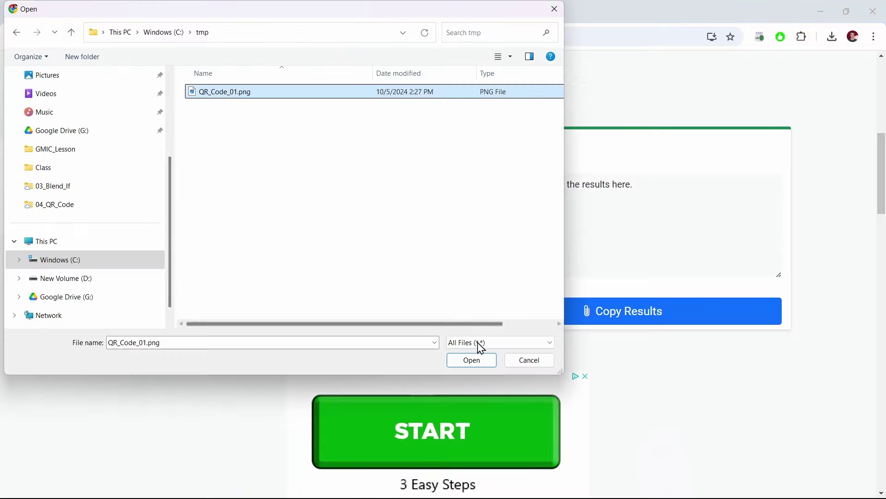
click(473, 360)
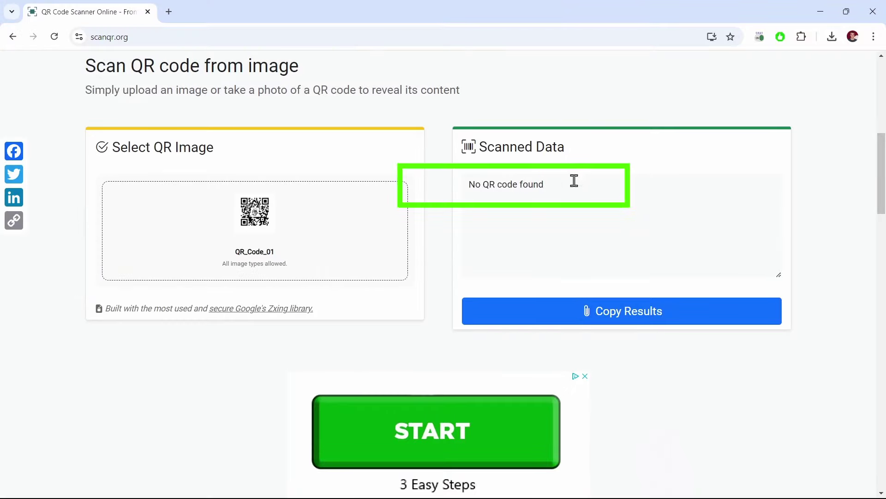
drag(575, 180, 470, 181)
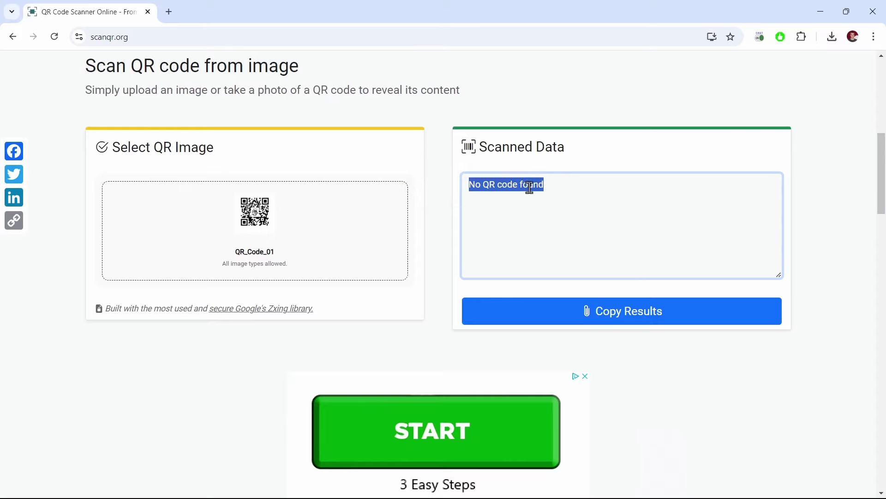
- Back in the QR design, shrink the dinosaur and white box further and deselect
click(530, 490)
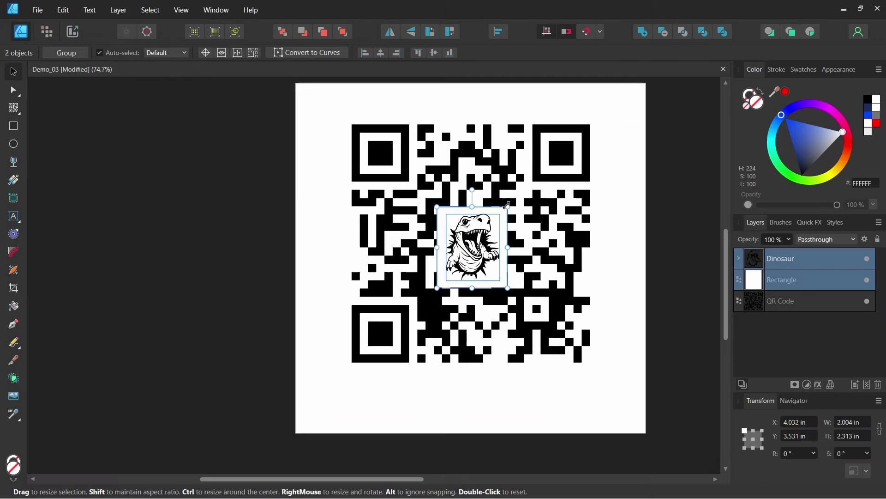
drag(504, 208, 510, 198)
click(540, 225)
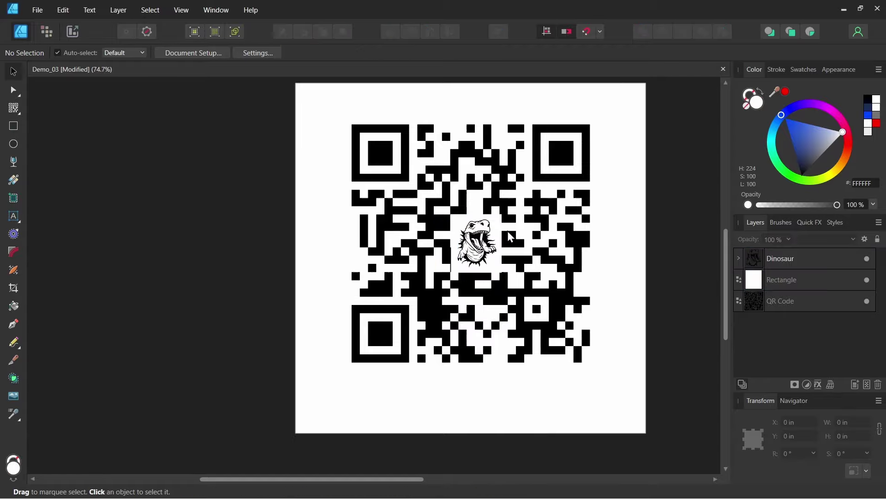
- Export the design again as a PNG, selecting the file name to replace it
click(37, 10)
click(79, 162)
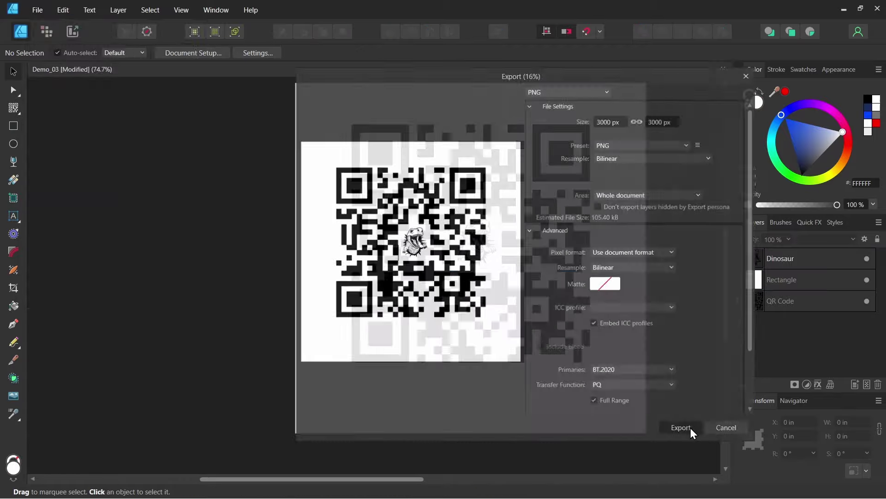
click(676, 427)
click(135, 99)
double_click(119, 283)
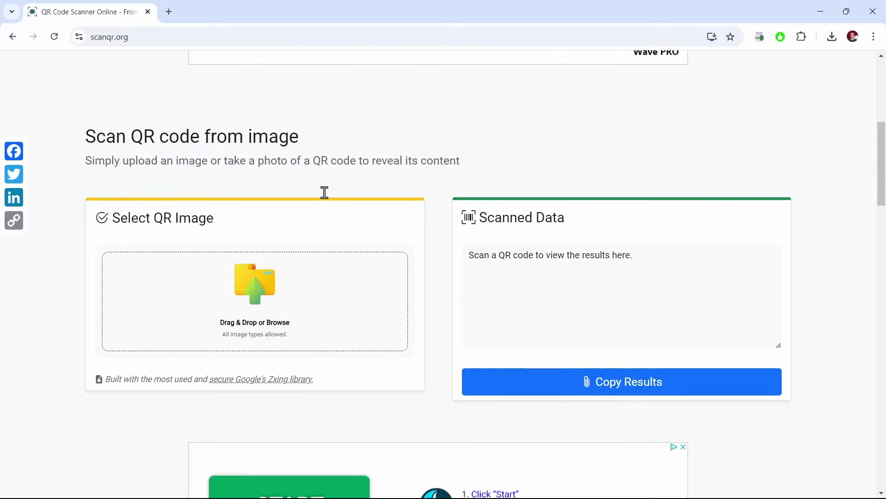
- Scan QR_Code_02.png in ScanQR and select the decoded Wikipedia Dinosaur URL
scroll(335, 200, down, 1)
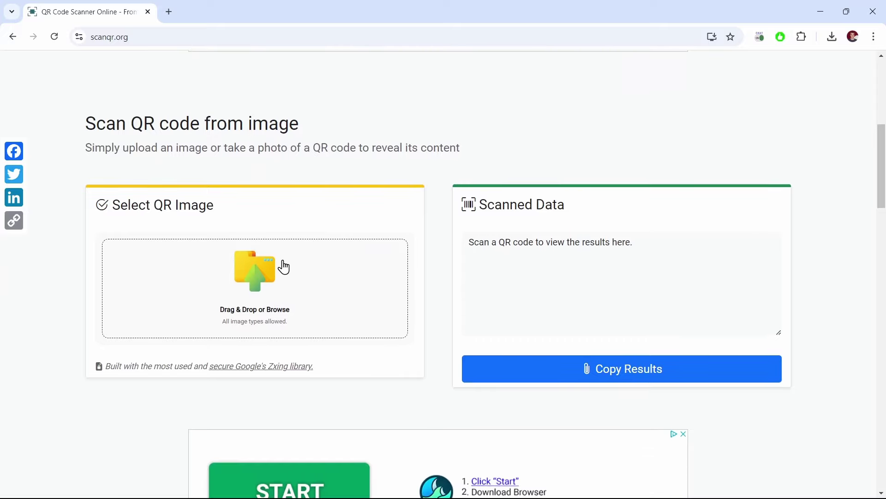
click(296, 266)
click(301, 111)
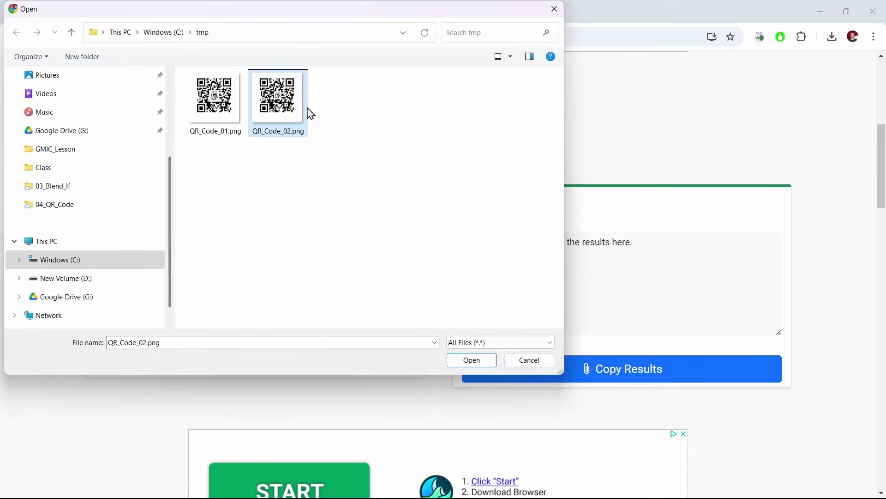
click(476, 362)
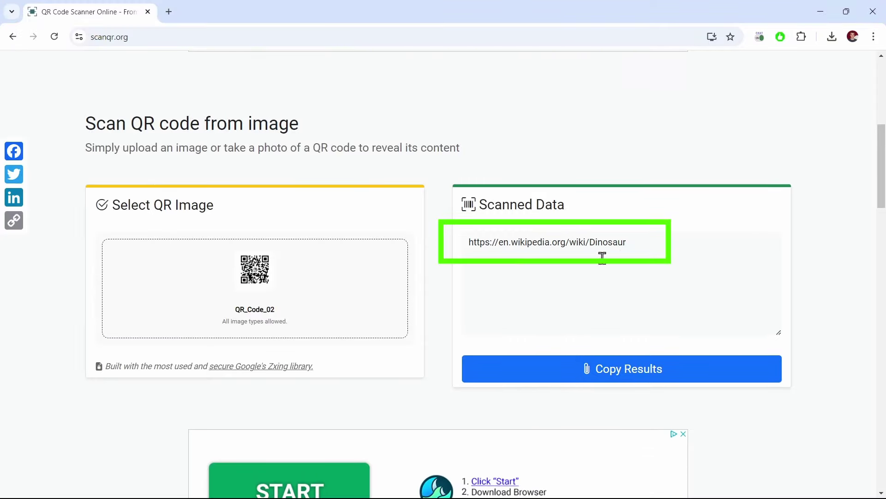
drag(647, 246, 471, 242)
key(ctrl+c)
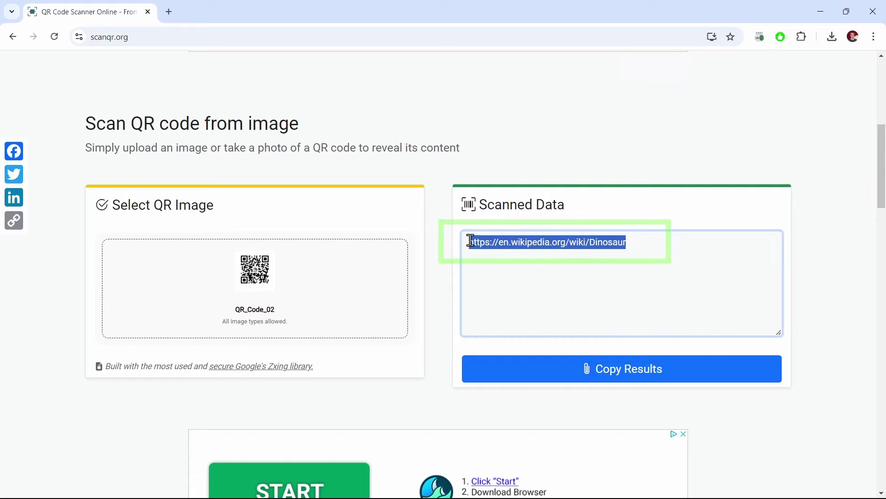
click(206, 31)
key(ctrl+v)
key(Return)
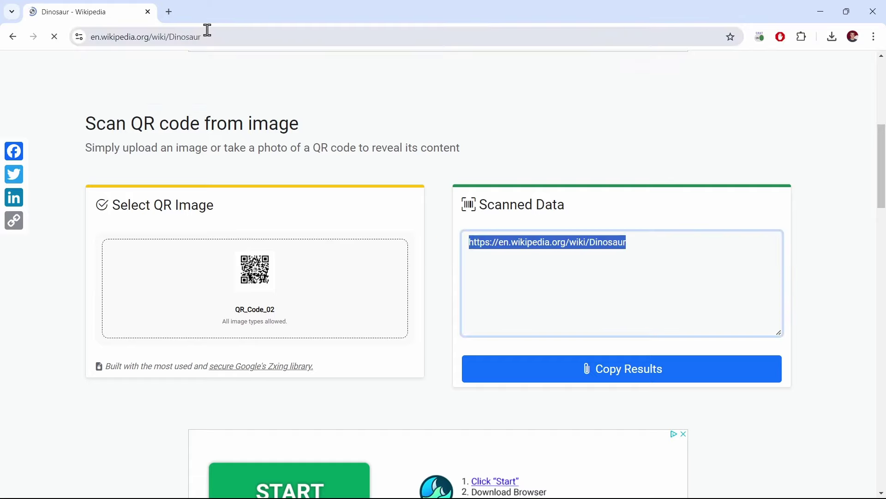